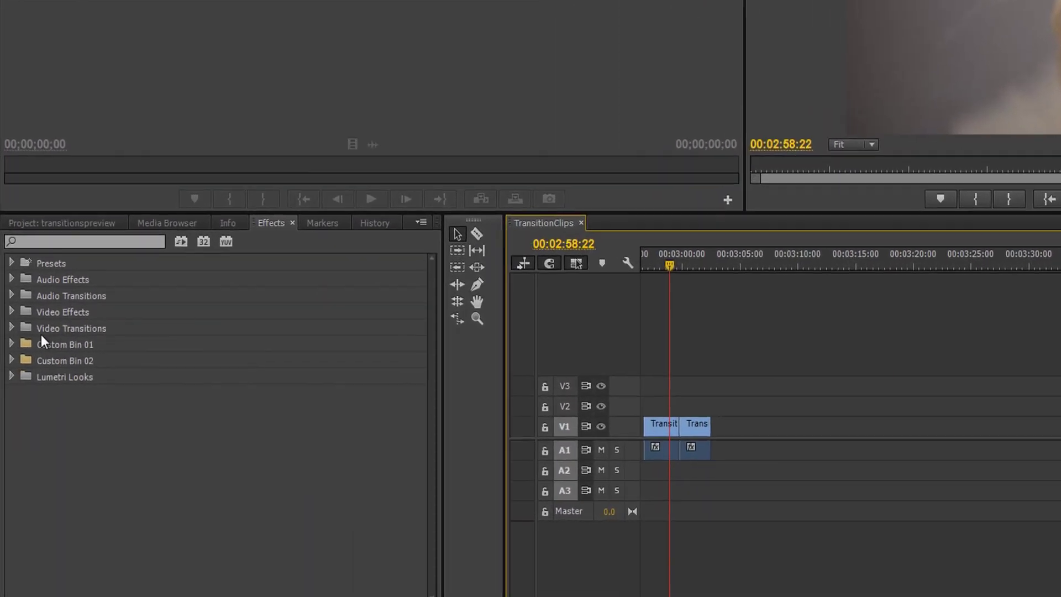
# Place NewBlue Transitions' Zoom on the cut between the two V1 clips and play it back.
pyautogui.click(11, 327)
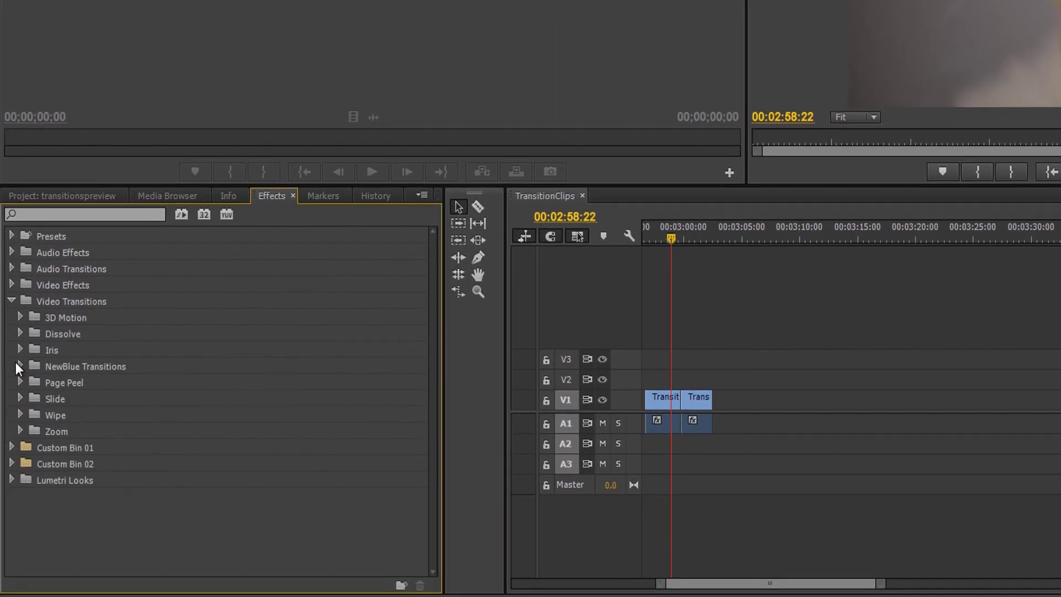
pyautogui.click(18, 376)
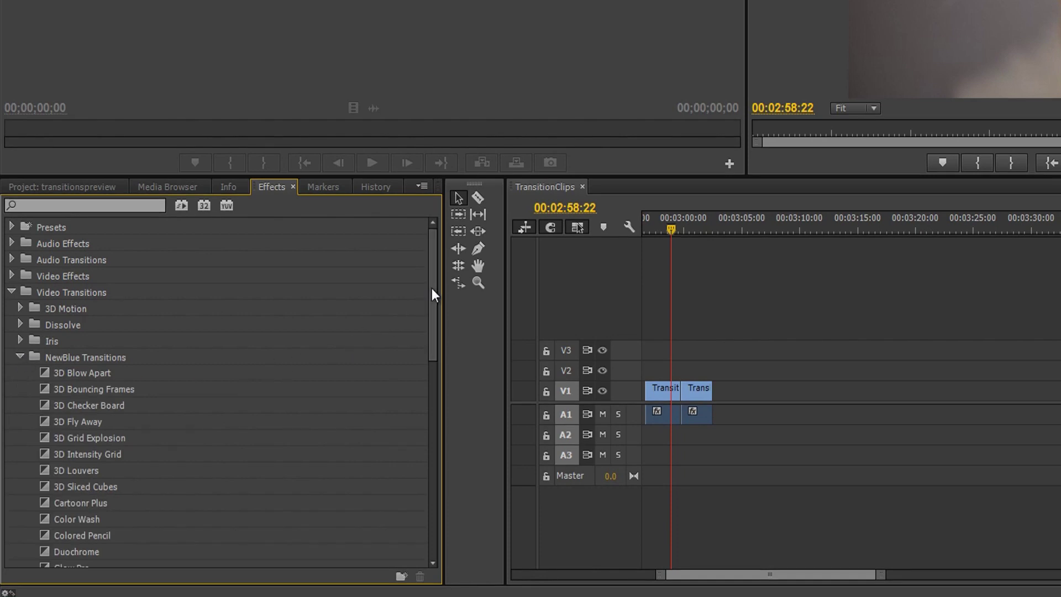
pyautogui.moveTo(432, 289)
pyautogui.mouseDown()
pyautogui.moveTo(421, 380)
pyautogui.moveTo(432, 463)
pyautogui.mouseUp()
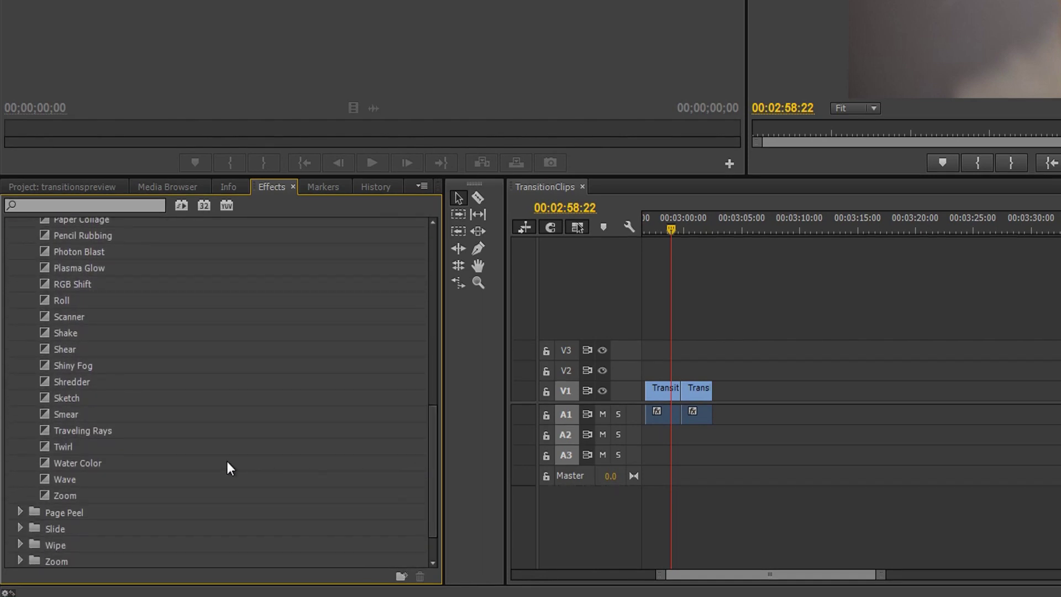
pyautogui.moveTo(66, 495); pyautogui.dragTo(684, 393)
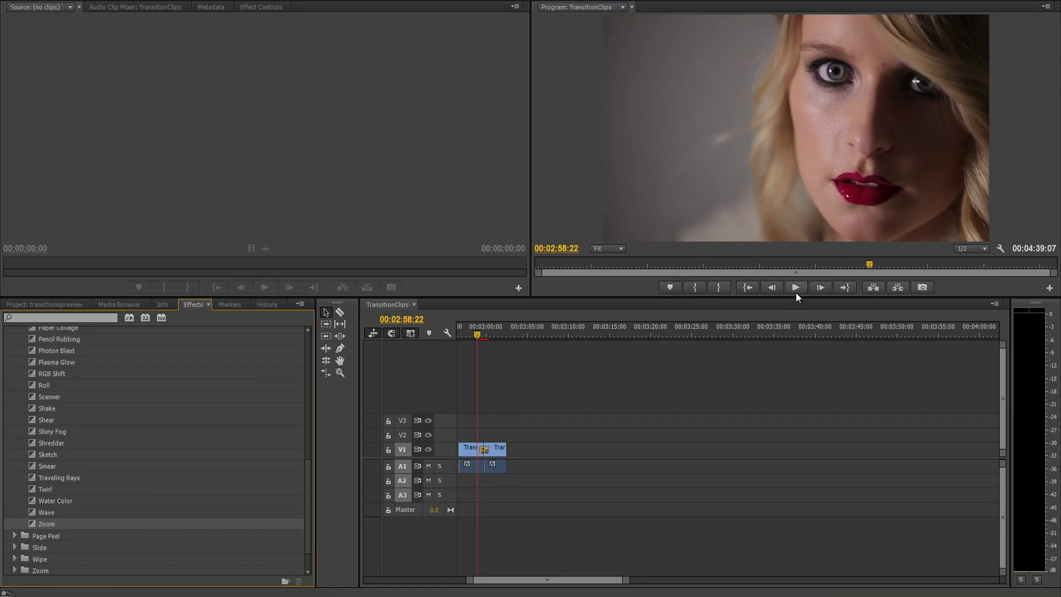
pyautogui.click(915, 171)
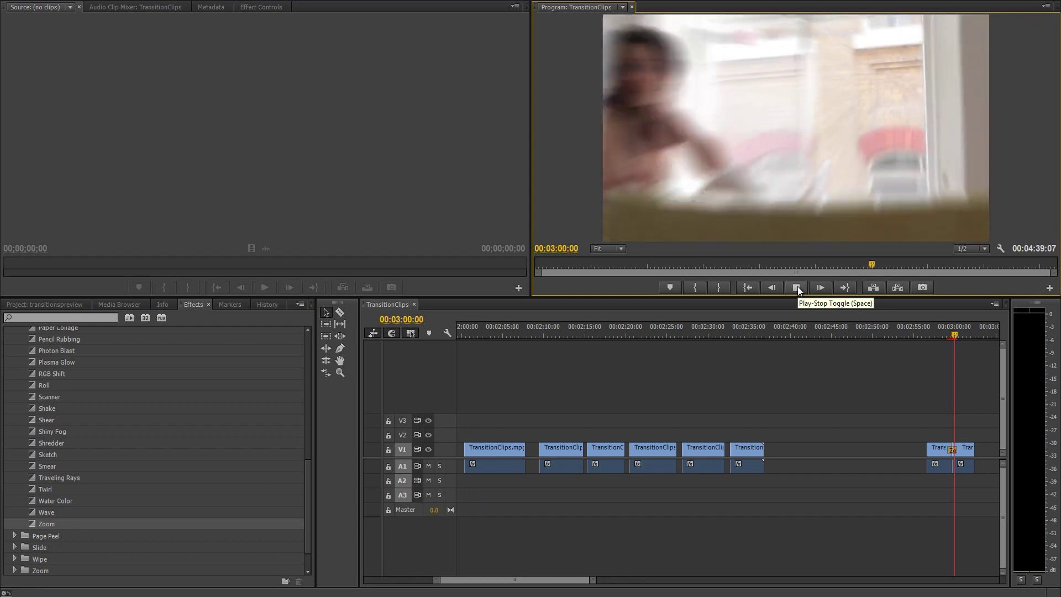
# Open the Zoom transition in Effect Controls and ripple-trim the edit point under it.
pyautogui.click(797, 287)
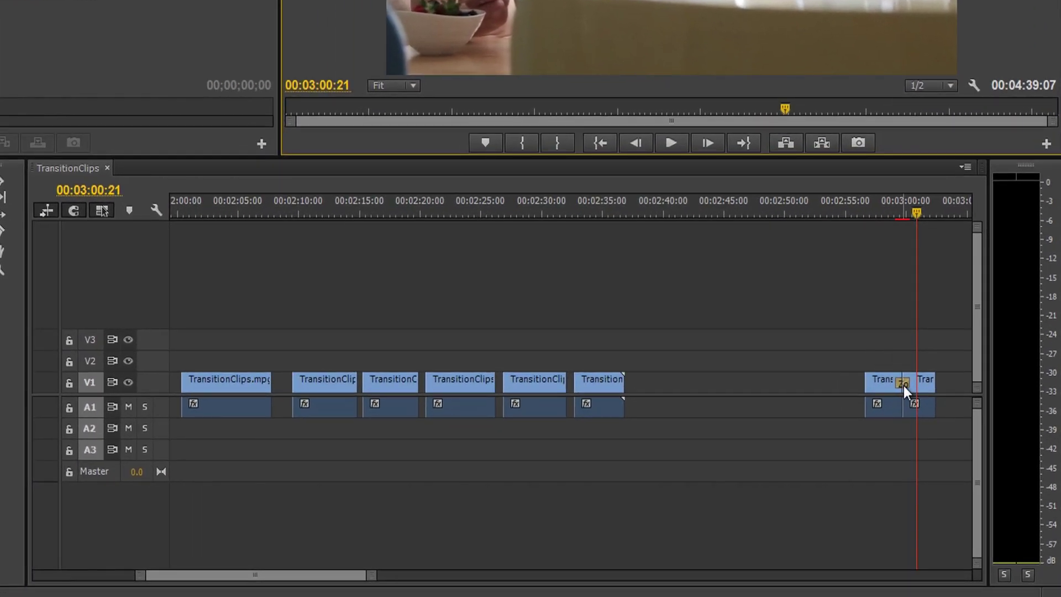
pyautogui.doubleClick(904, 386)
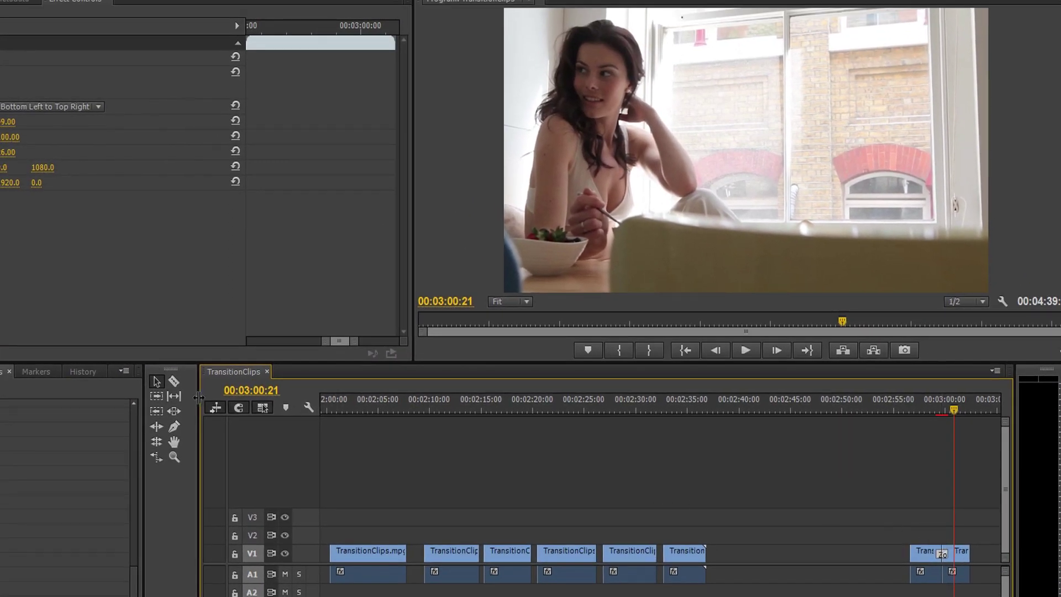
pyautogui.click(178, 395)
pyautogui.moveTo(957, 550); pyautogui.dragTo(929, 556)
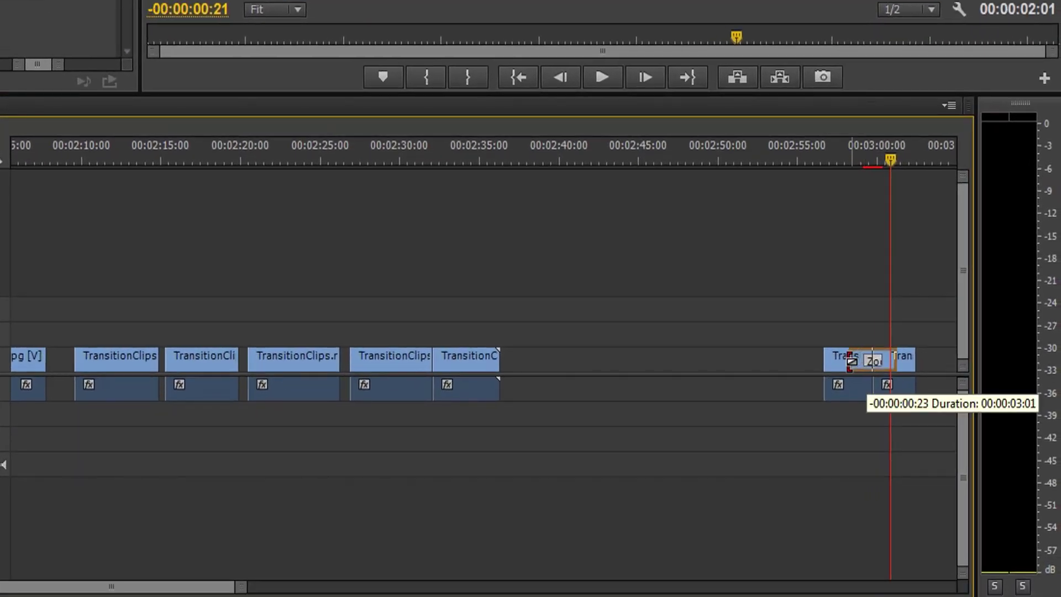
pyautogui.moveTo(851, 361); pyautogui.dragTo(873, 370)
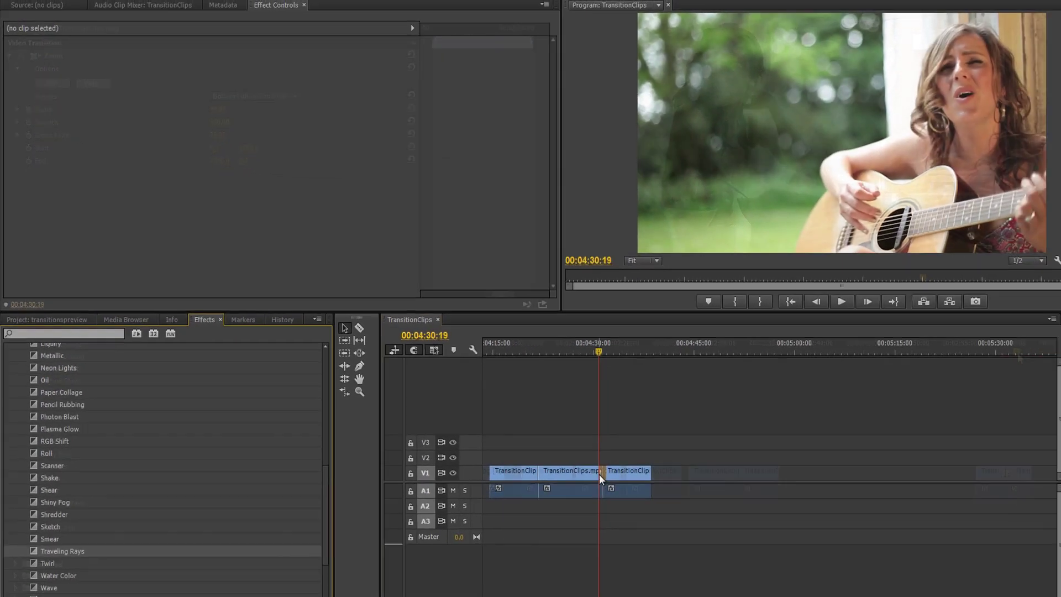
# Select the Traveling Rays transition, apply its Angelic preset and preview it.
pyautogui.click(569, 449)
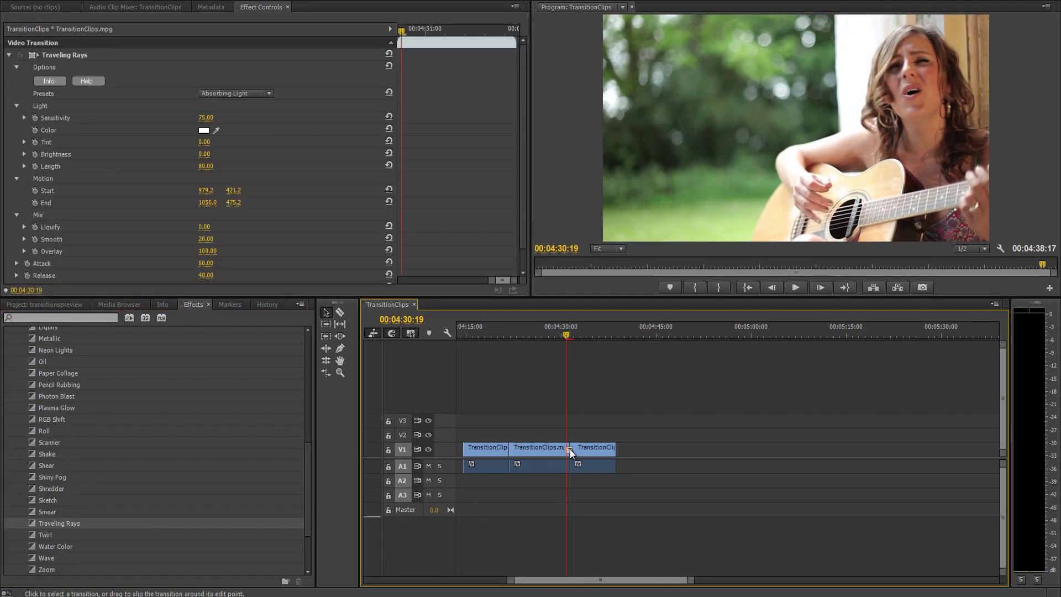
pyautogui.press('space')
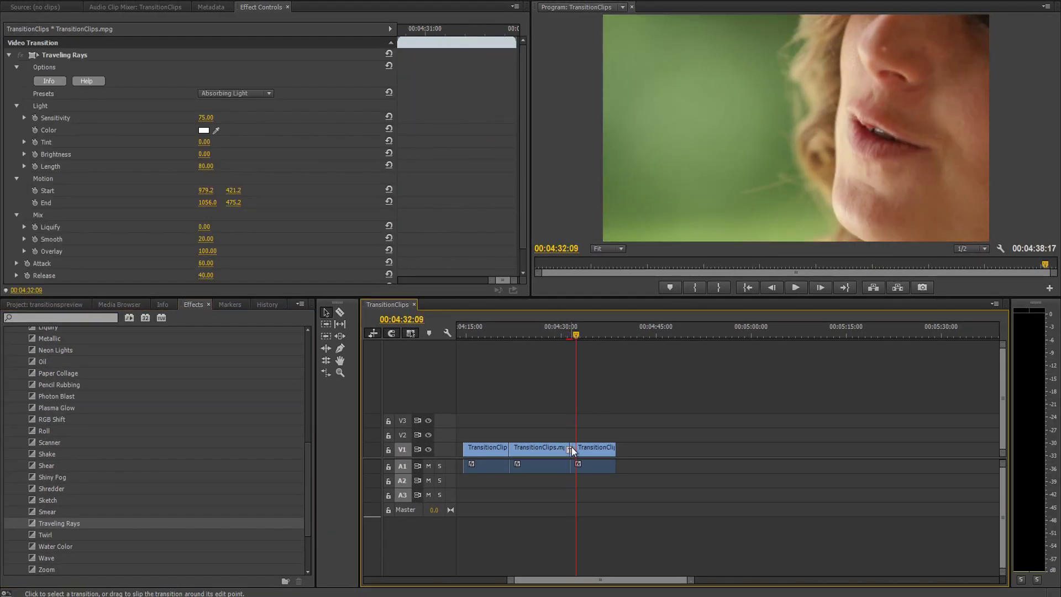
pyautogui.click(269, 94)
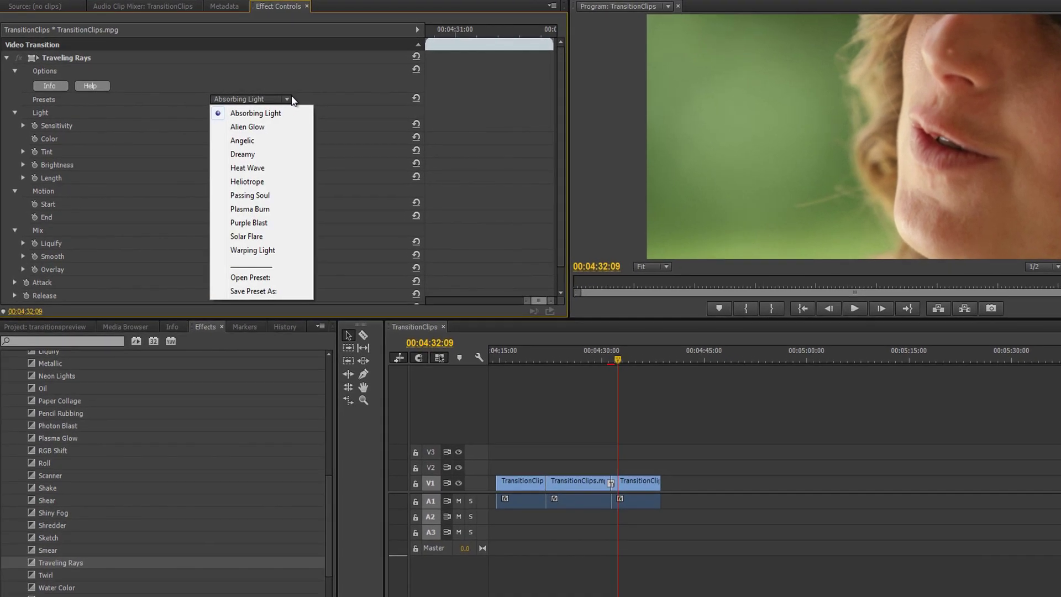
pyautogui.click(265, 143)
pyautogui.moveTo(618, 362); pyautogui.dragTo(607, 359)
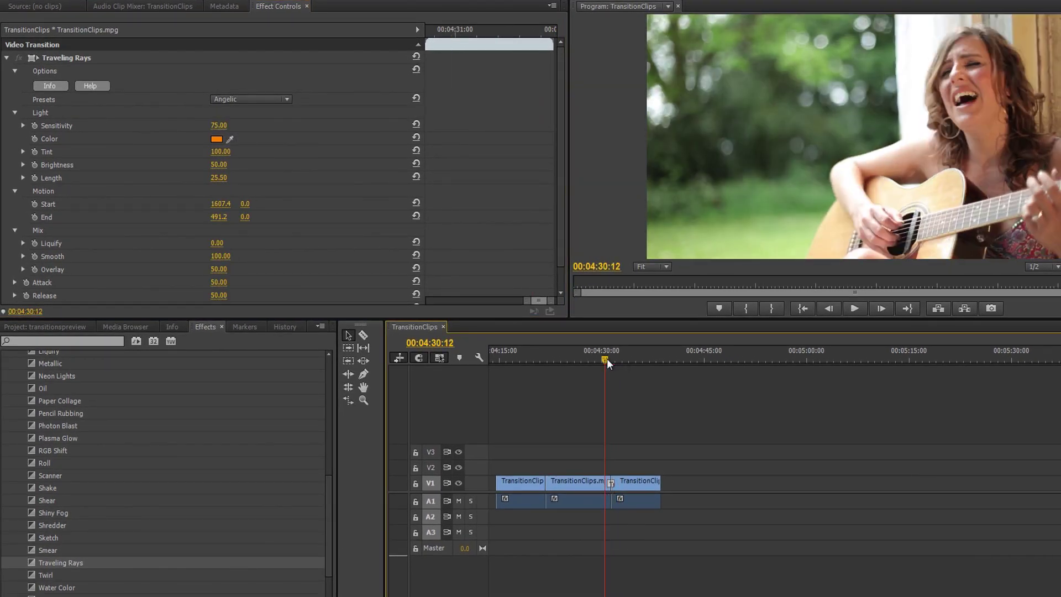
pyautogui.press('space')
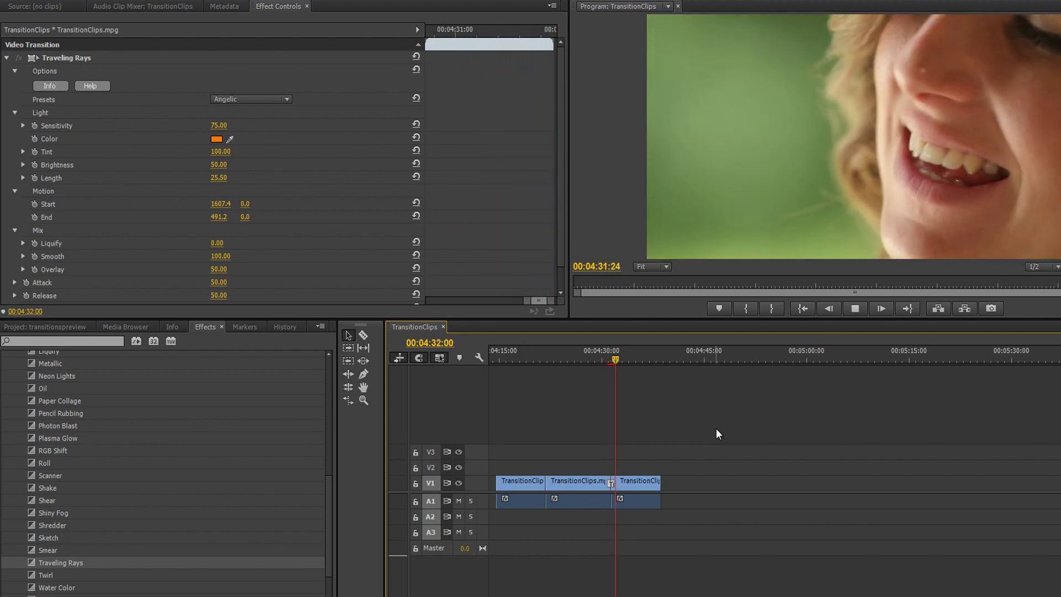
pyautogui.press('space')
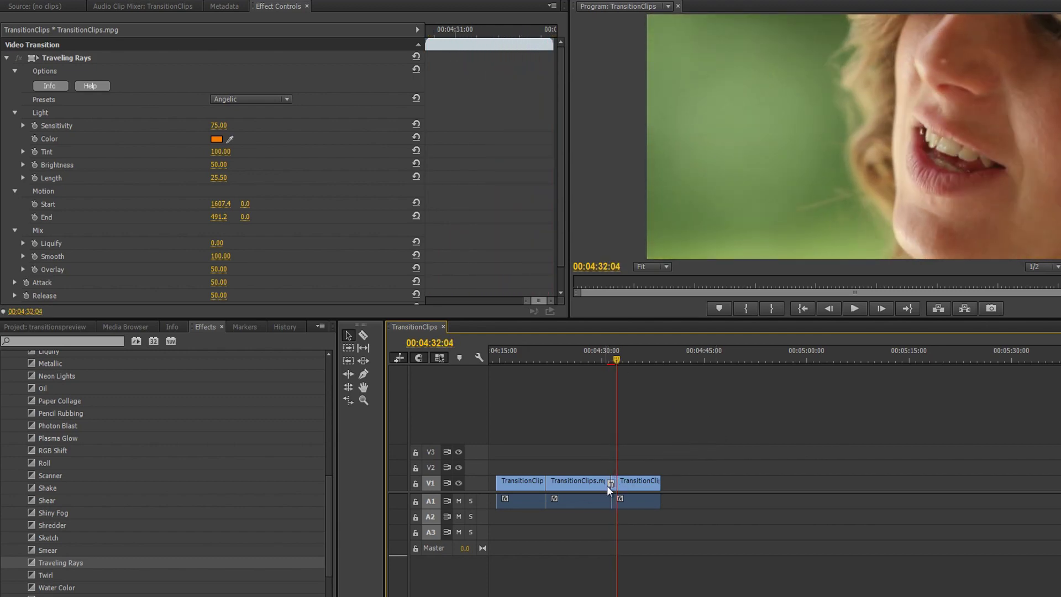
# Try the Absorbing Light preset, then apply Dreamy and preview it.
pyautogui.click(286, 99)
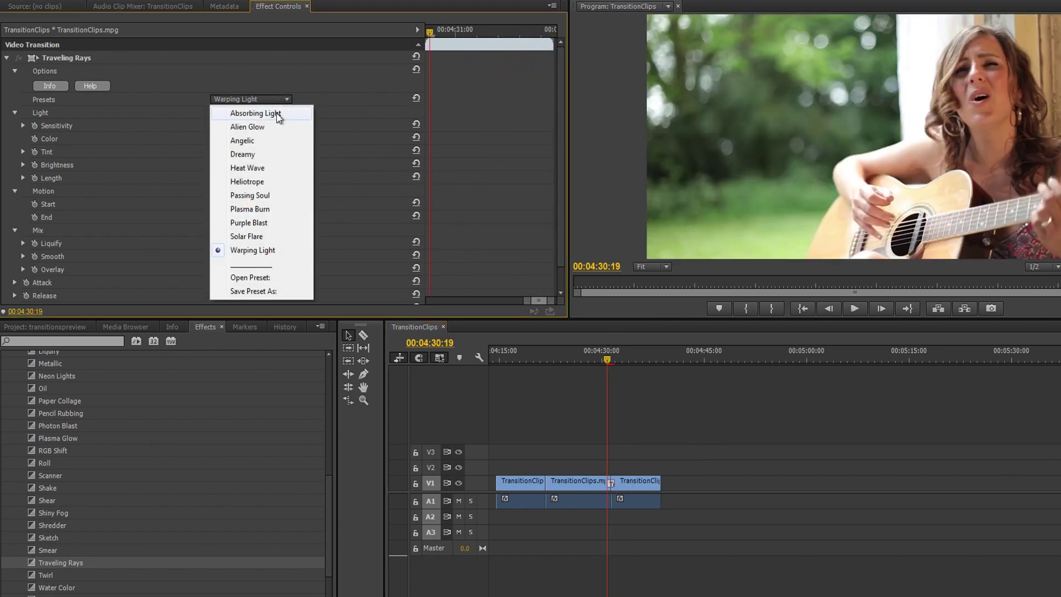
pyautogui.click(278, 114)
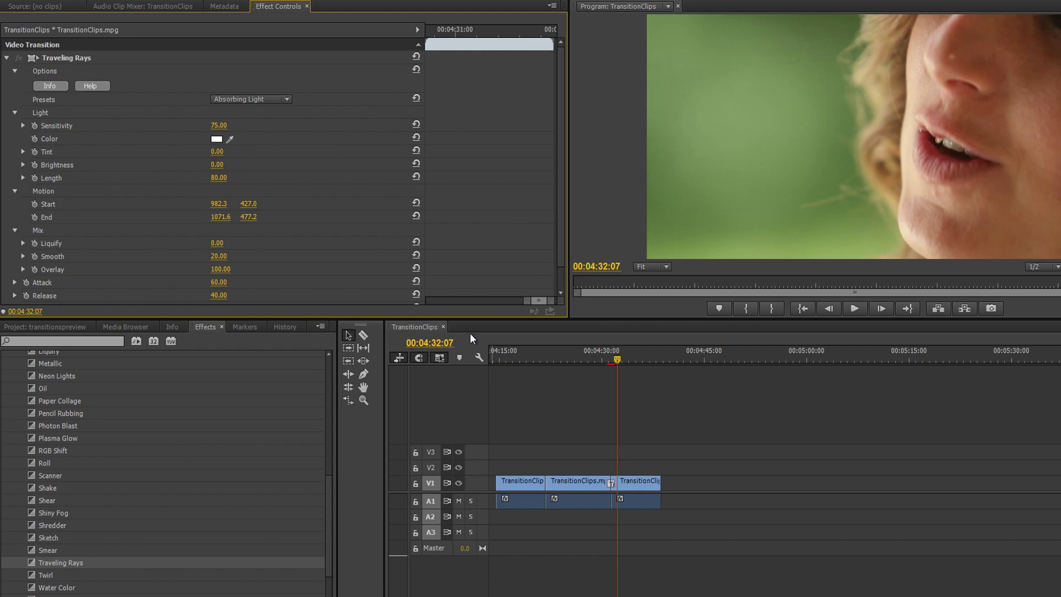
pyautogui.click(286, 99)
pyautogui.click(265, 157)
pyautogui.click(615, 361)
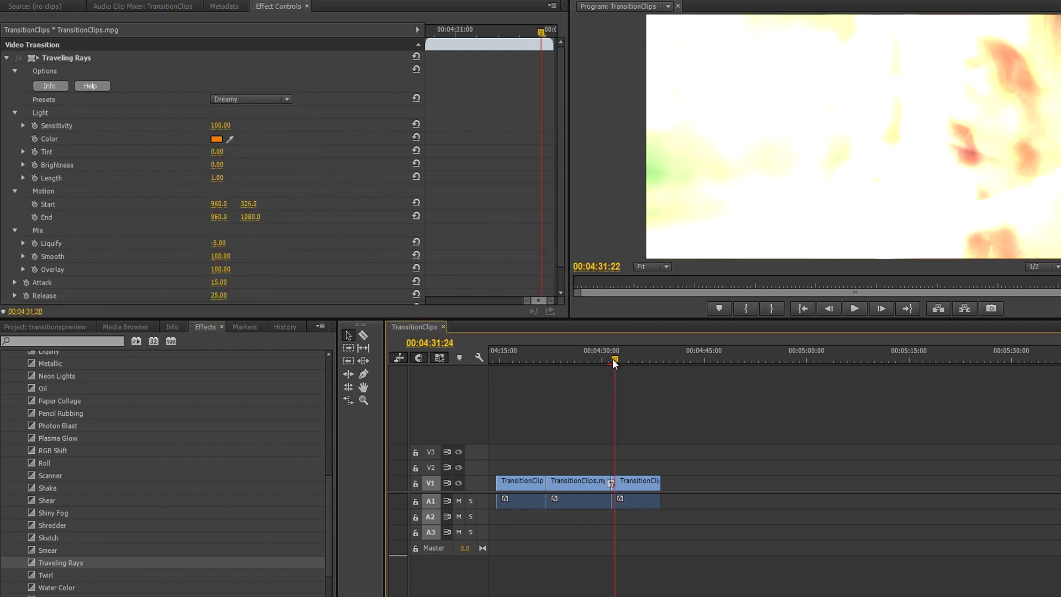
pyautogui.click(603, 359)
pyautogui.press('space')
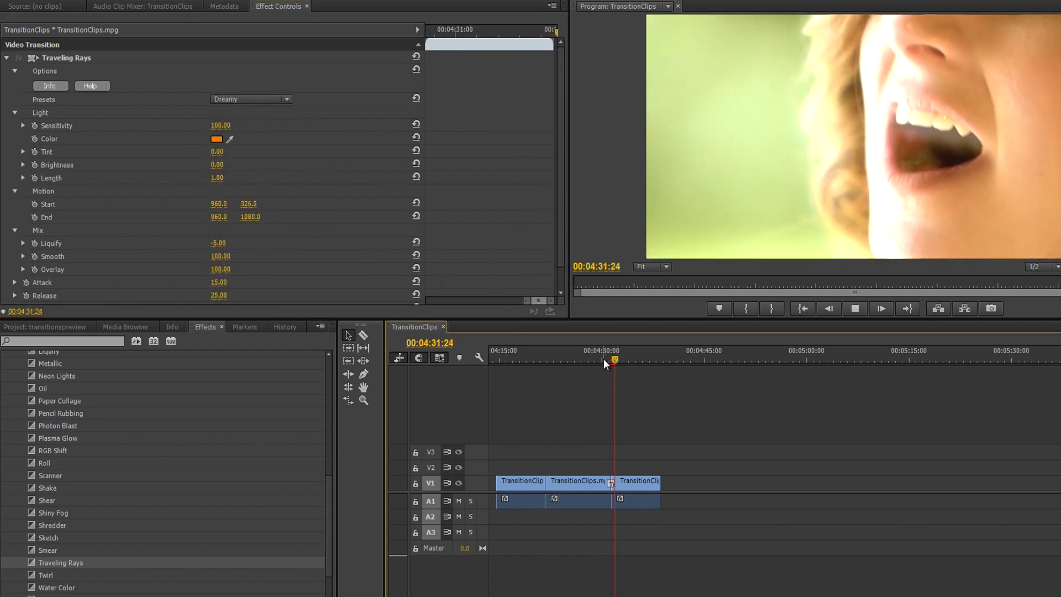
pyautogui.press('space')
# Apply the Plasma Burn preset to Traveling Rays and preview it.
pyautogui.click(286, 99)
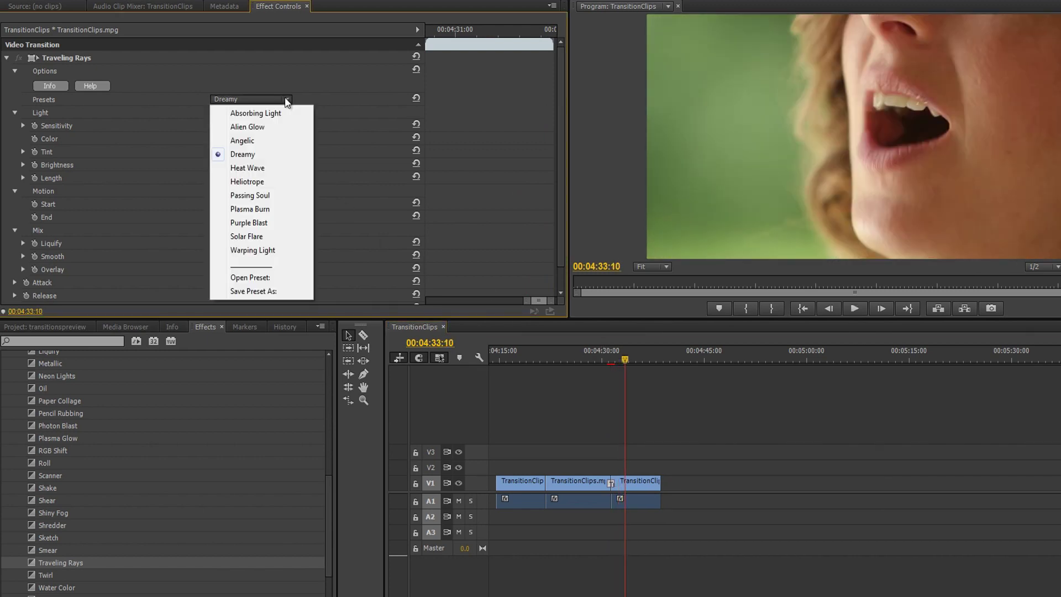
pyautogui.click(268, 210)
pyautogui.moveTo(625, 360); pyautogui.dragTo(605, 360)
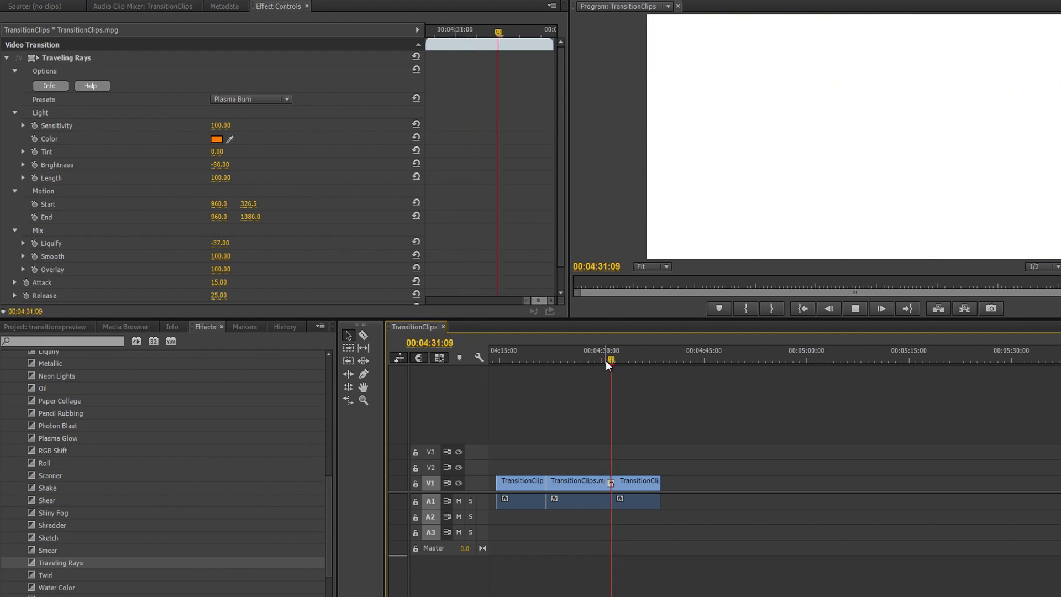
pyautogui.press('space')
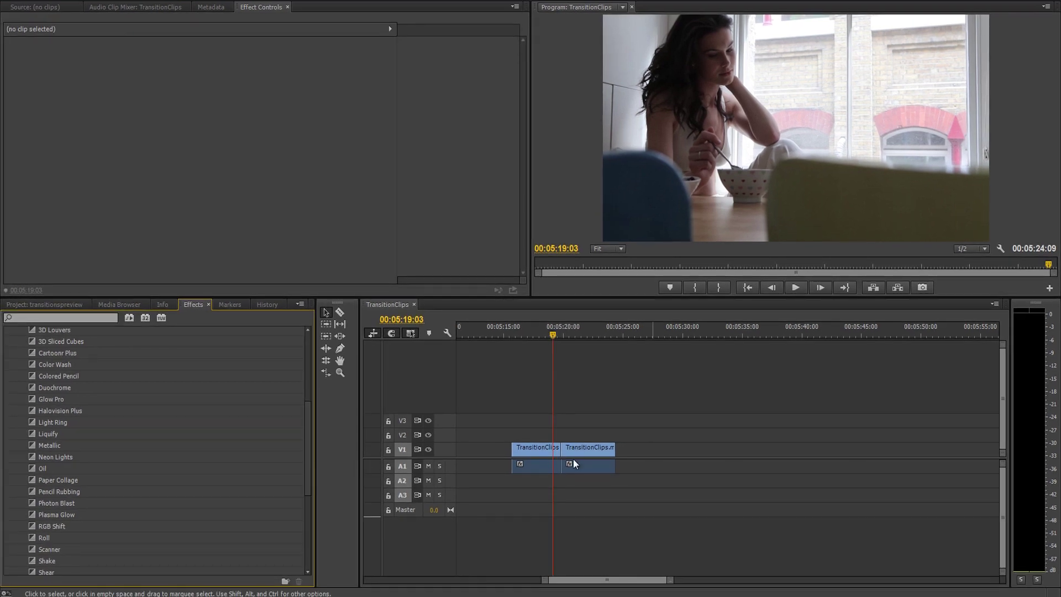
# Preview the Amber Ring Light Ring transition on the second clip pair and select it.
pyautogui.click(262, 424)
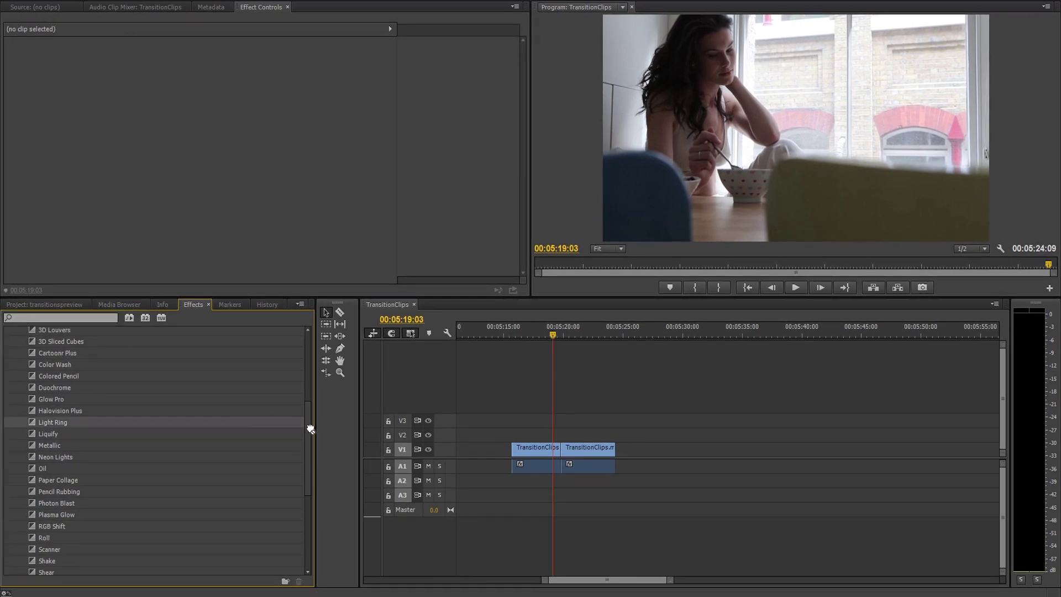
pyautogui.click(795, 288)
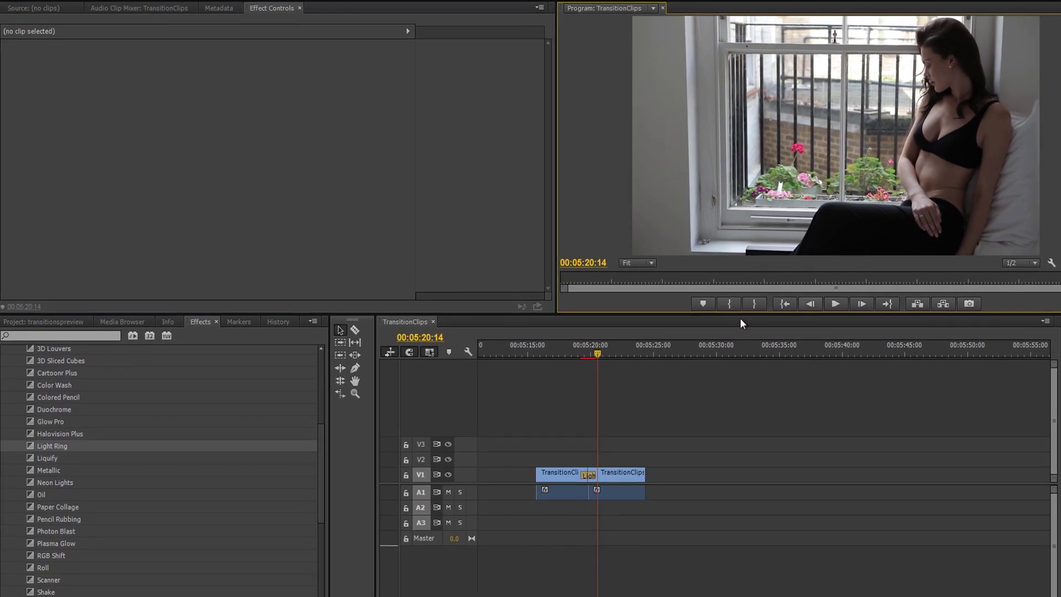
pyautogui.click(576, 343)
# Set the Light Ring Width to 60.15 and Shape to 100, and turn on Reverse.
pyautogui.click(573, 464)
pyautogui.click(12, 115)
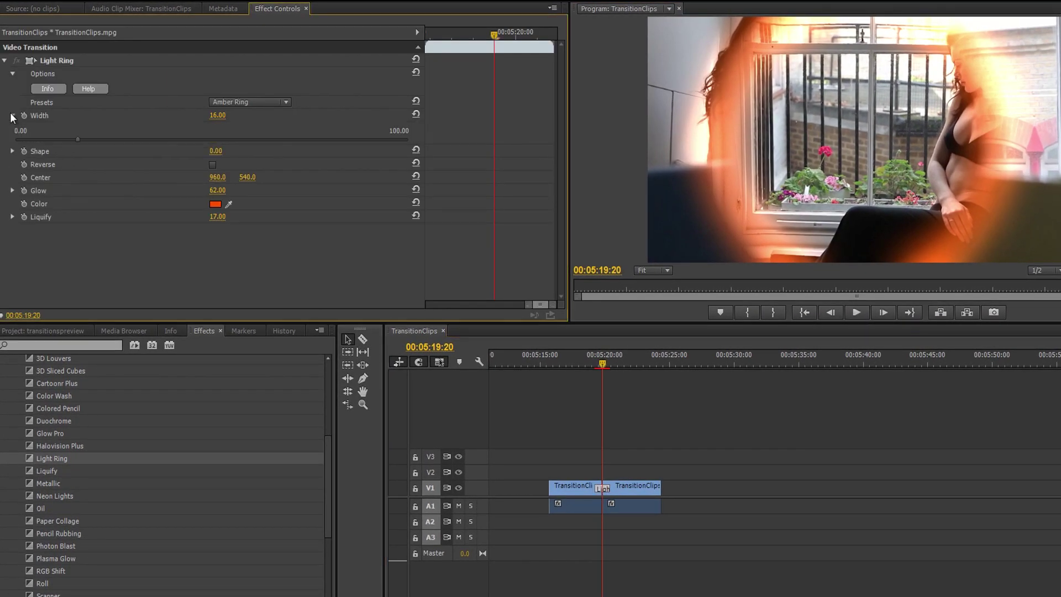
pyautogui.moveTo(78, 139); pyautogui.dragTo(251, 139)
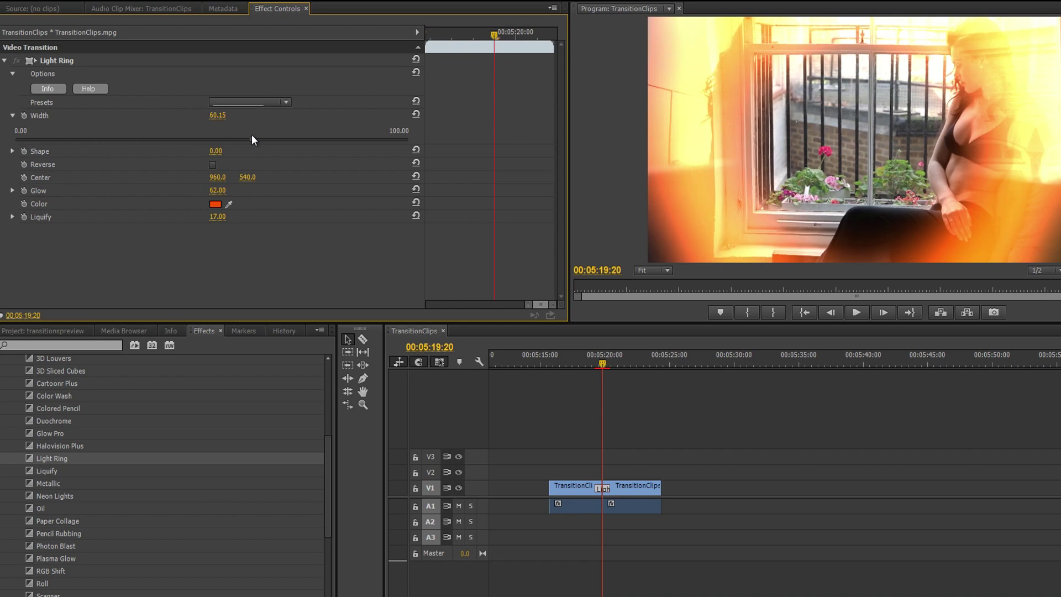
pyautogui.click(12, 150)
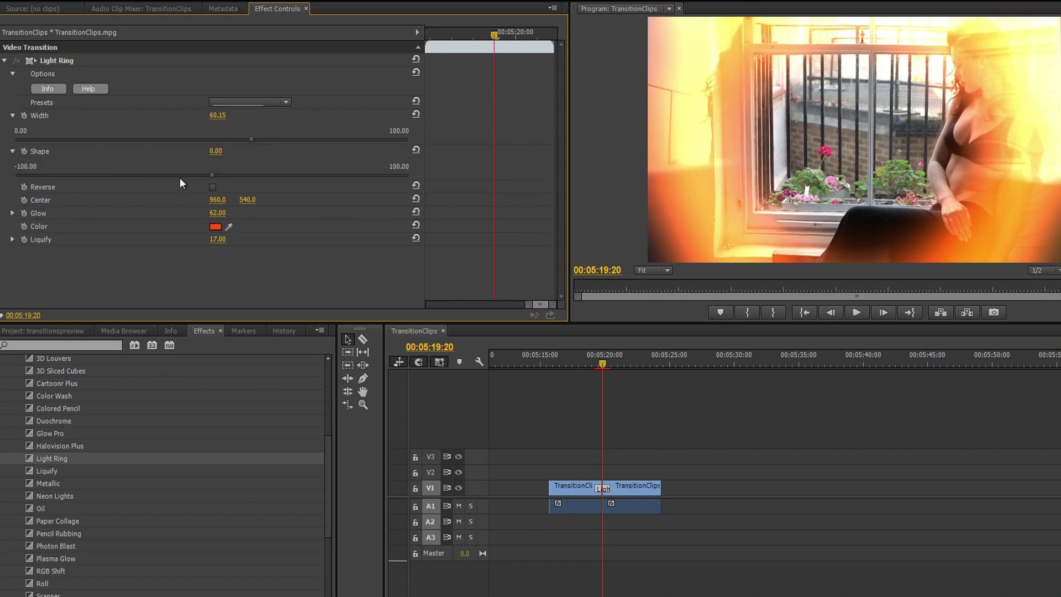
pyautogui.moveTo(211, 175); pyautogui.dragTo(415, 177)
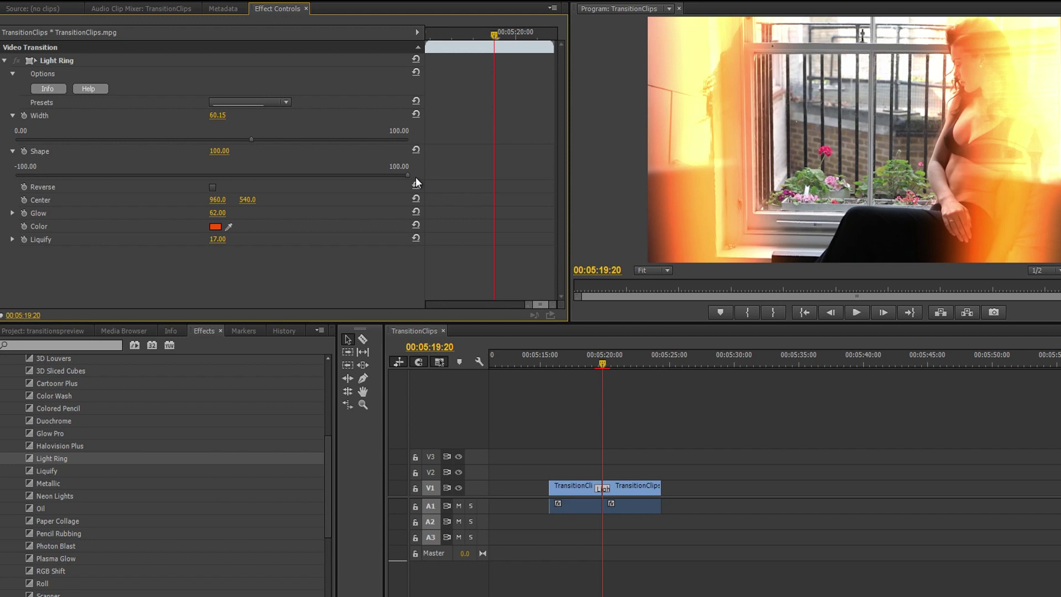
pyautogui.click(213, 188)
# Preview the transition, then lower its Glow from 62 to 30.08.
pyautogui.click(593, 365)
pyautogui.press('space')
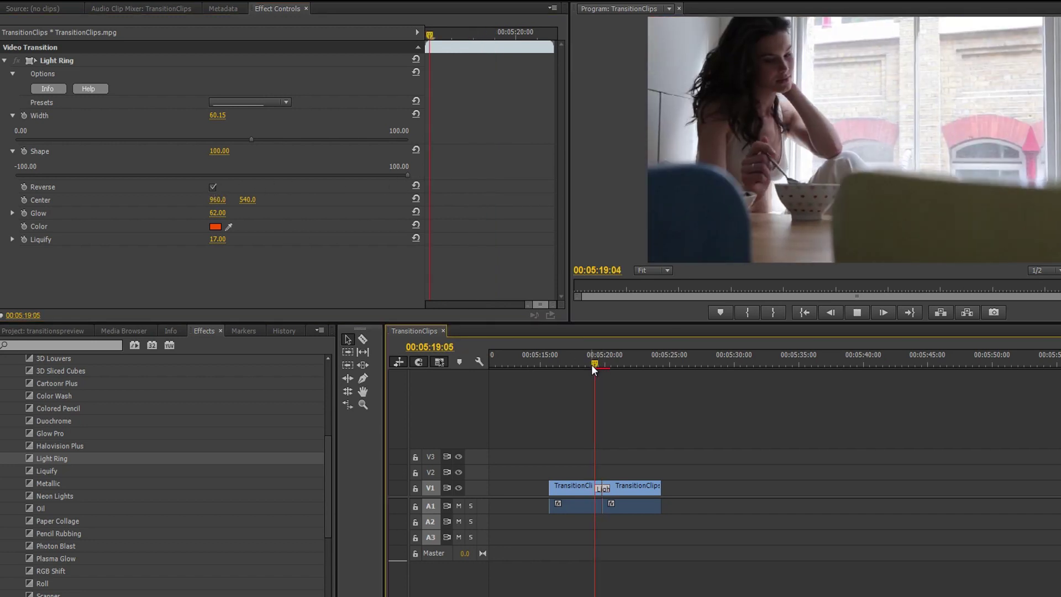
pyautogui.click(602, 368)
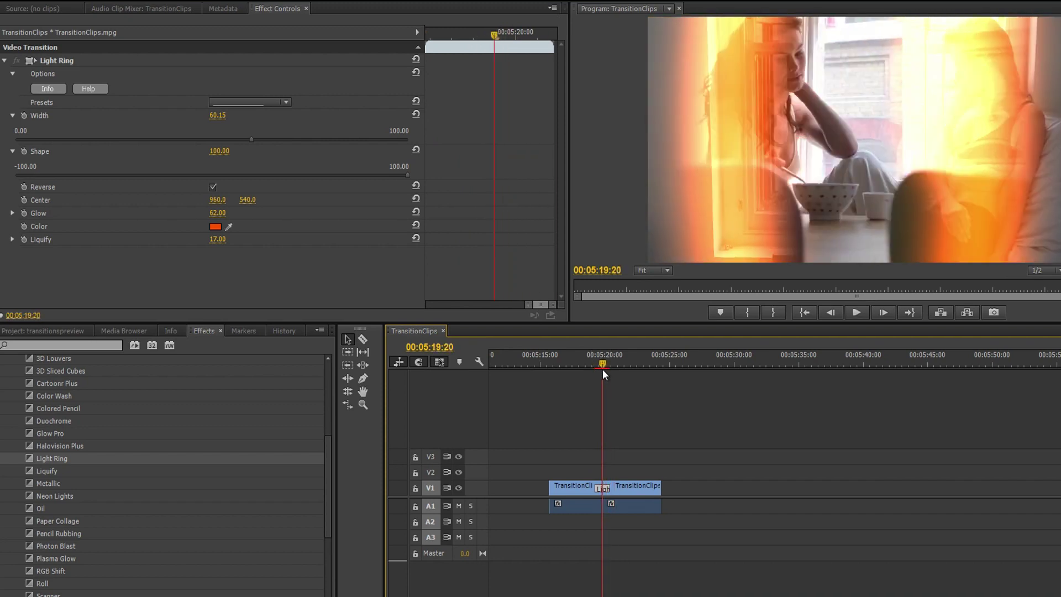
pyautogui.click(110, 228)
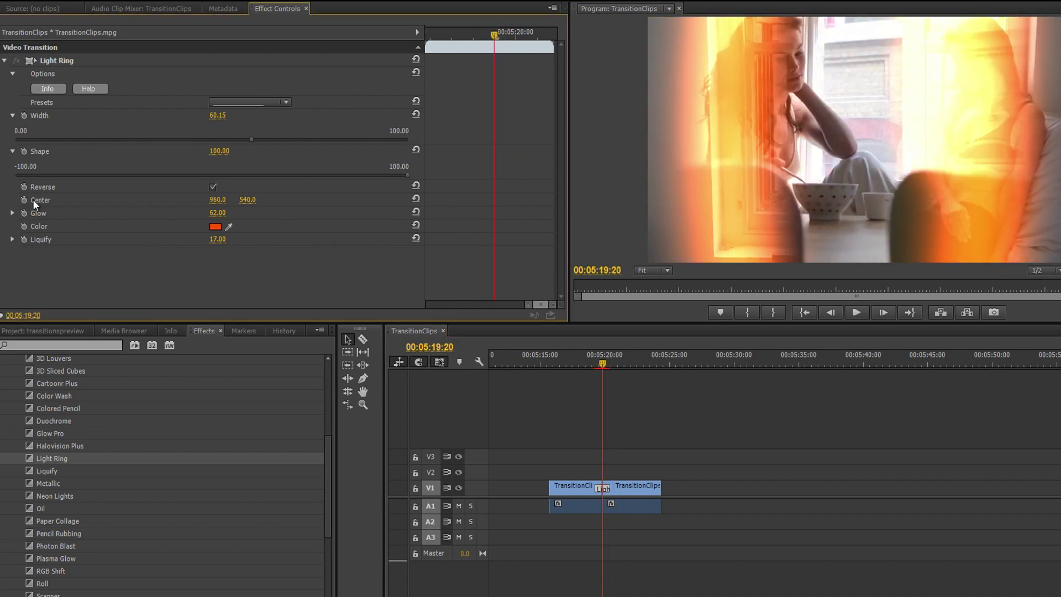
pyautogui.click(14, 213)
pyautogui.click(260, 238)
pyautogui.moveTo(204, 236); pyautogui.dragTo(144, 242)
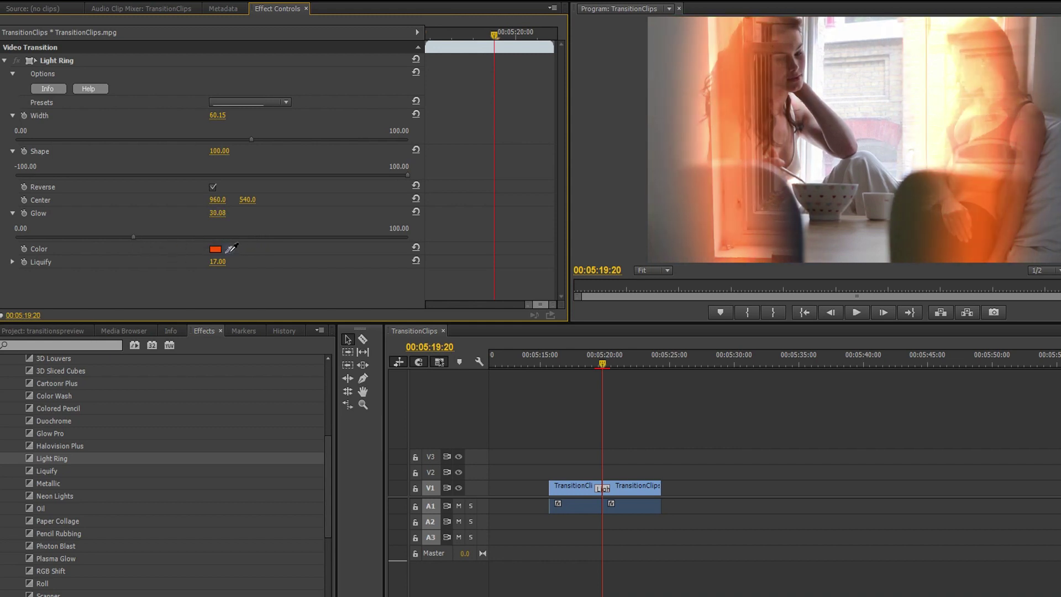
pyautogui.click(230, 249)
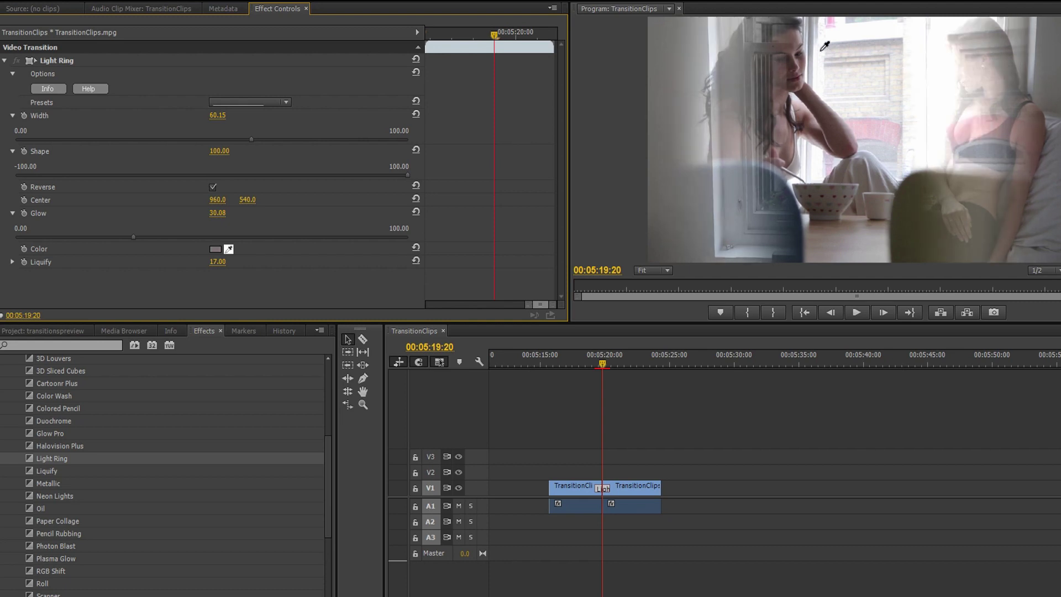
# Pick a blue ring colour in the Color Picker and raise Liquify from 17 to 100.
pyautogui.press('Escape')
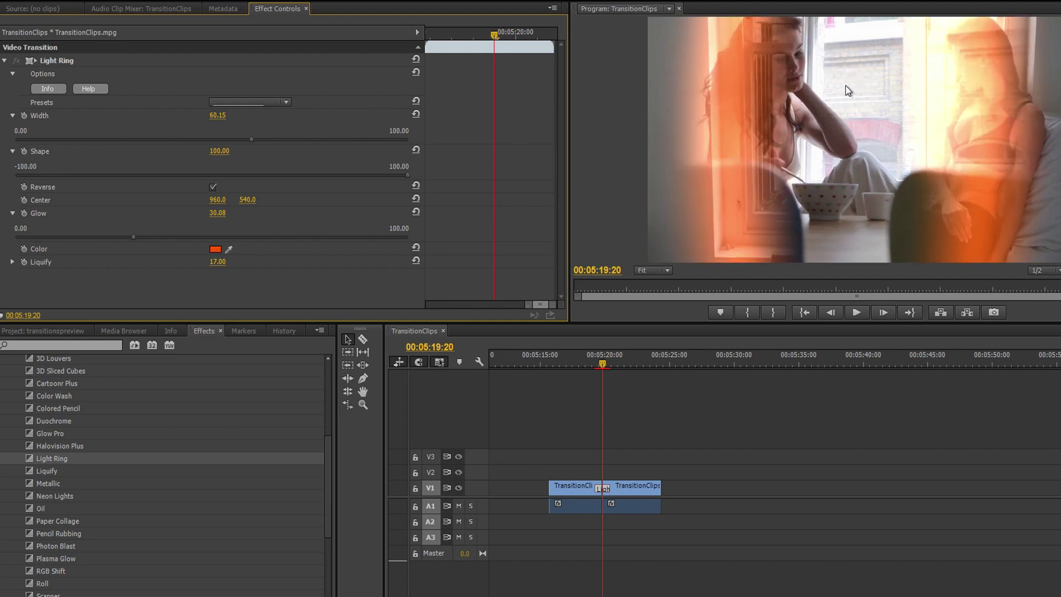
pyautogui.click(217, 249)
pyautogui.click(548, 374)
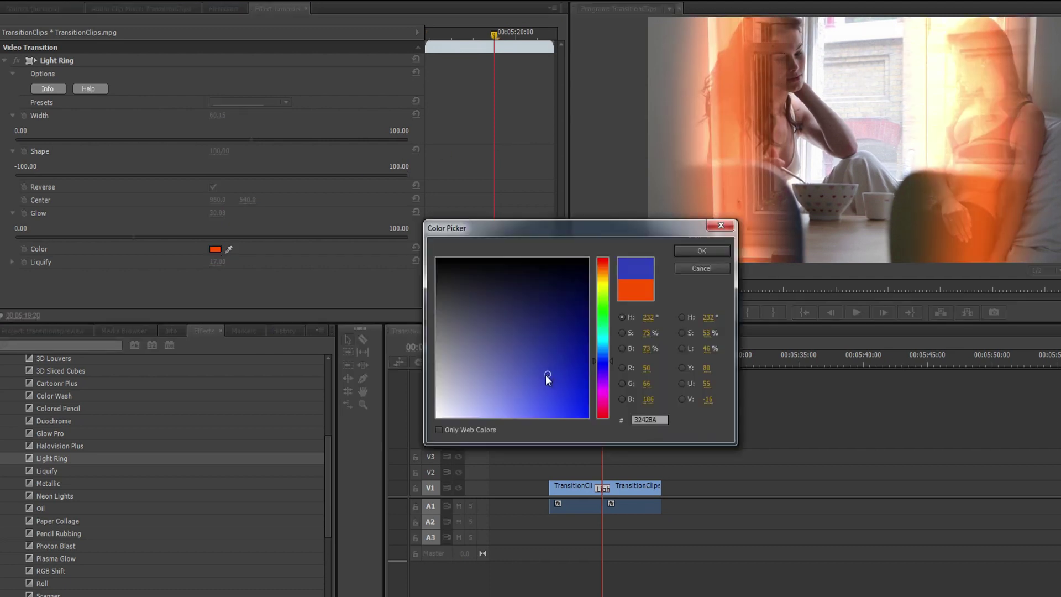
pyautogui.click(684, 251)
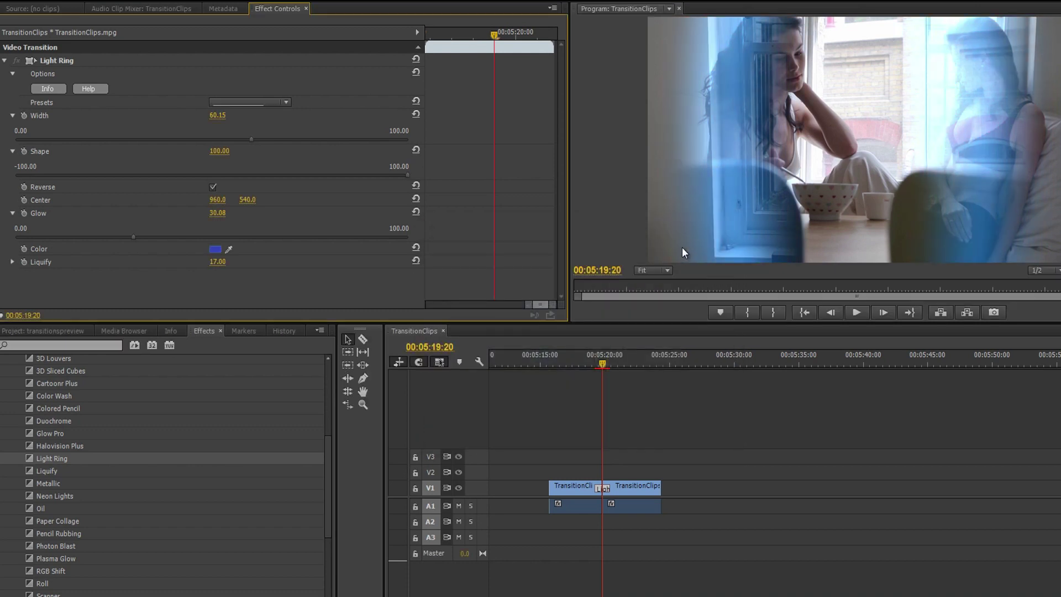
pyautogui.click(13, 262)
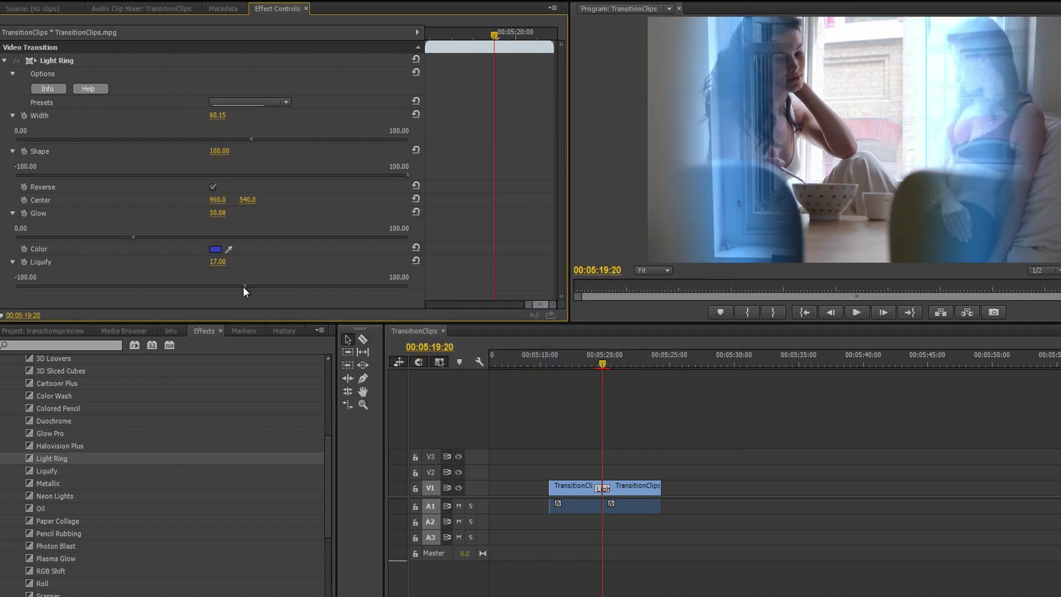
pyautogui.moveTo(244, 286); pyautogui.dragTo(419, 287)
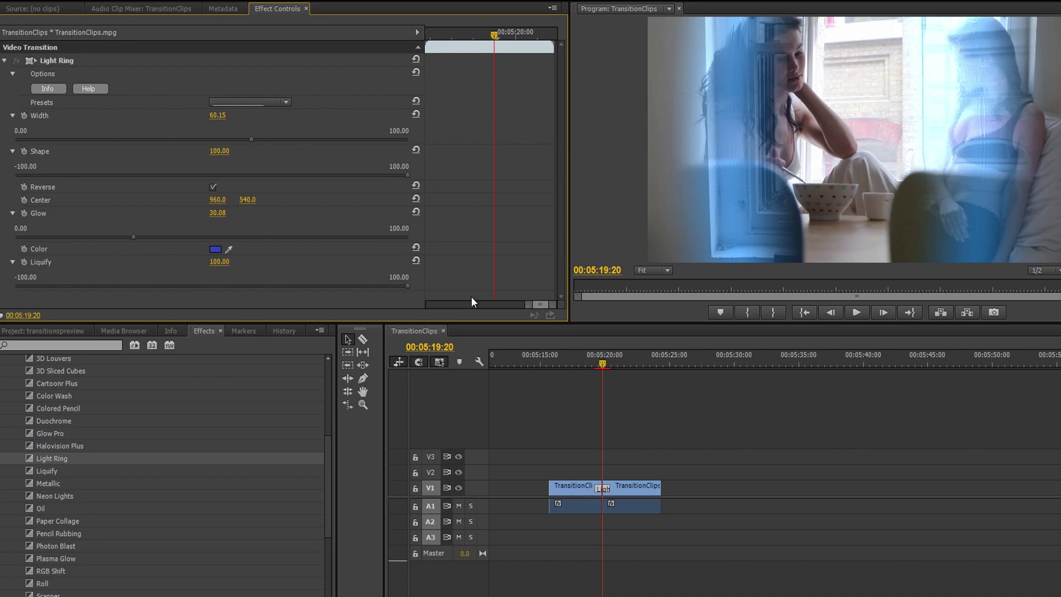
pyautogui.moveTo(604, 363); pyautogui.dragTo(598, 368)
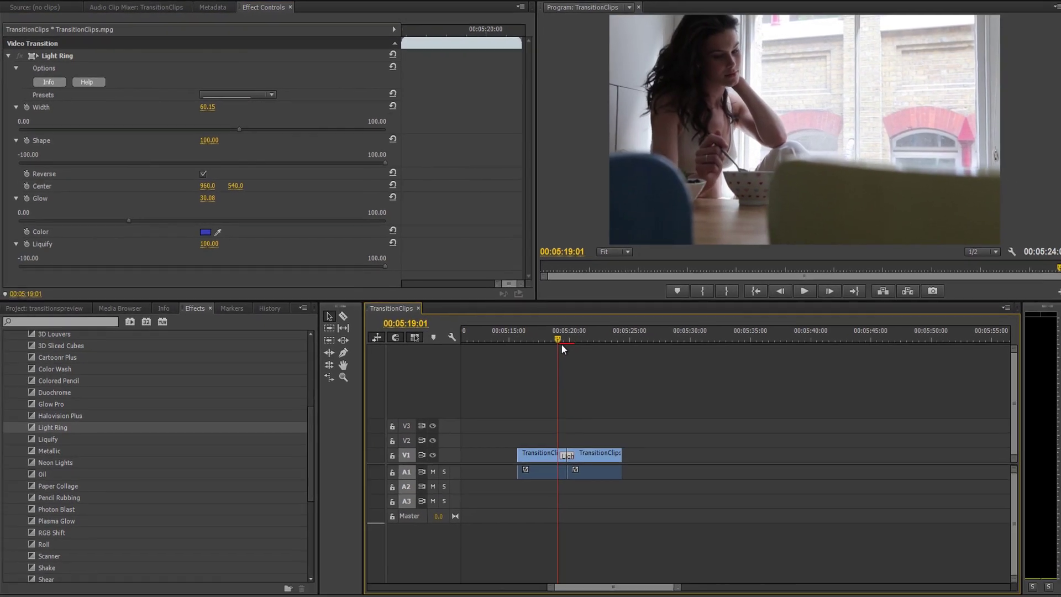
# Preview the final ring, then save the settings as the preset 'Rainy Somber'.
pyautogui.press('space')
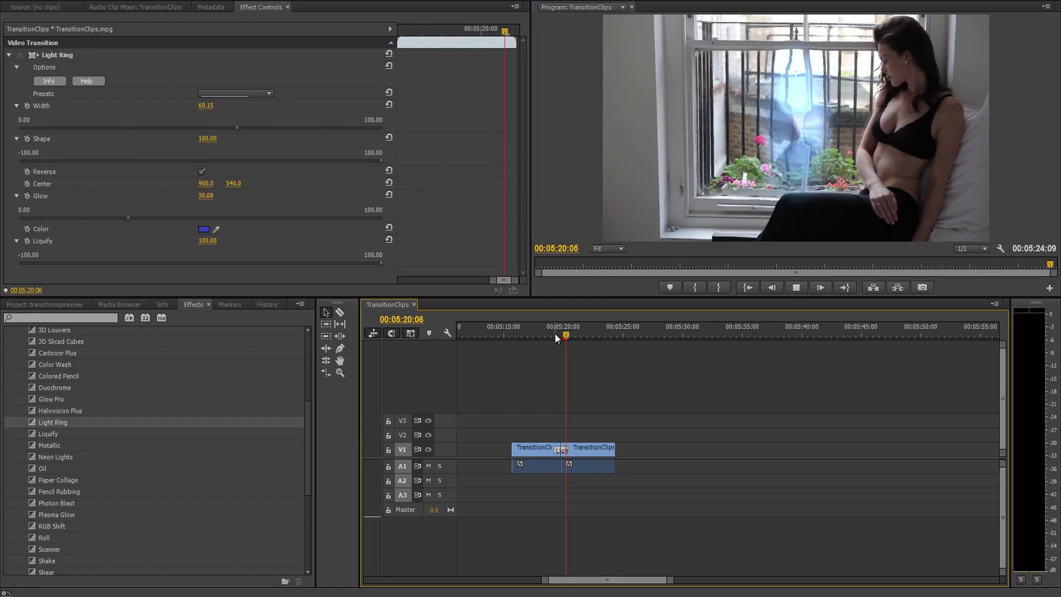
pyautogui.press('space')
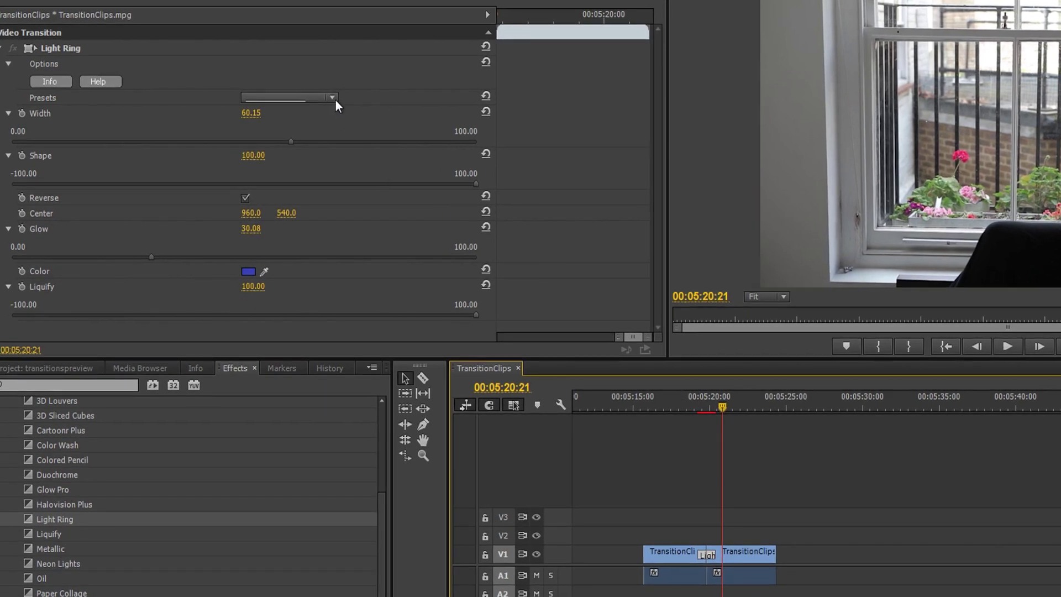
pyautogui.click(320, 98)
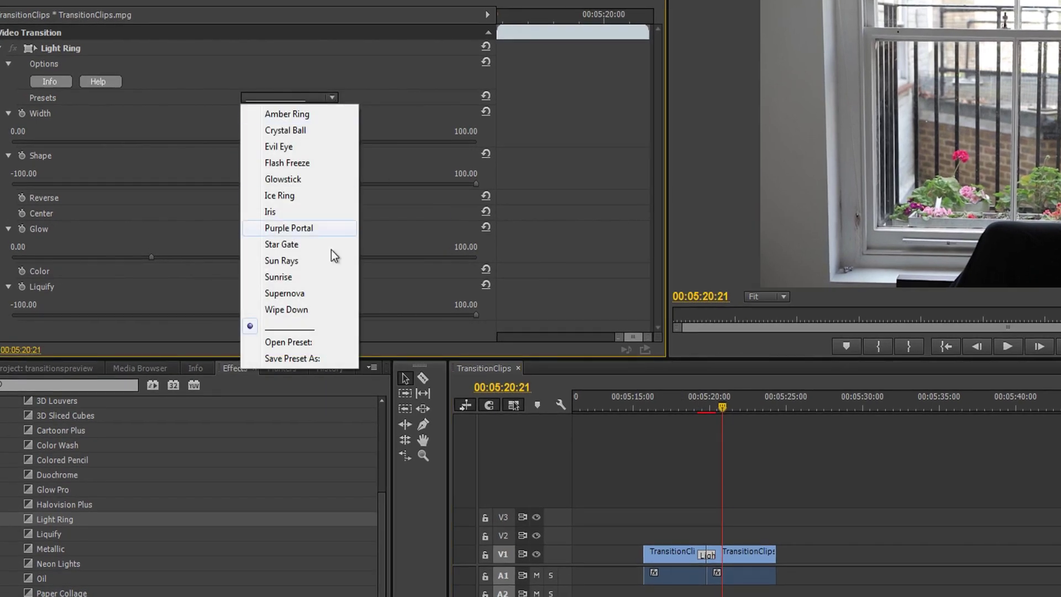
pyautogui.click(313, 343)
pyautogui.write('Rainy Somber')
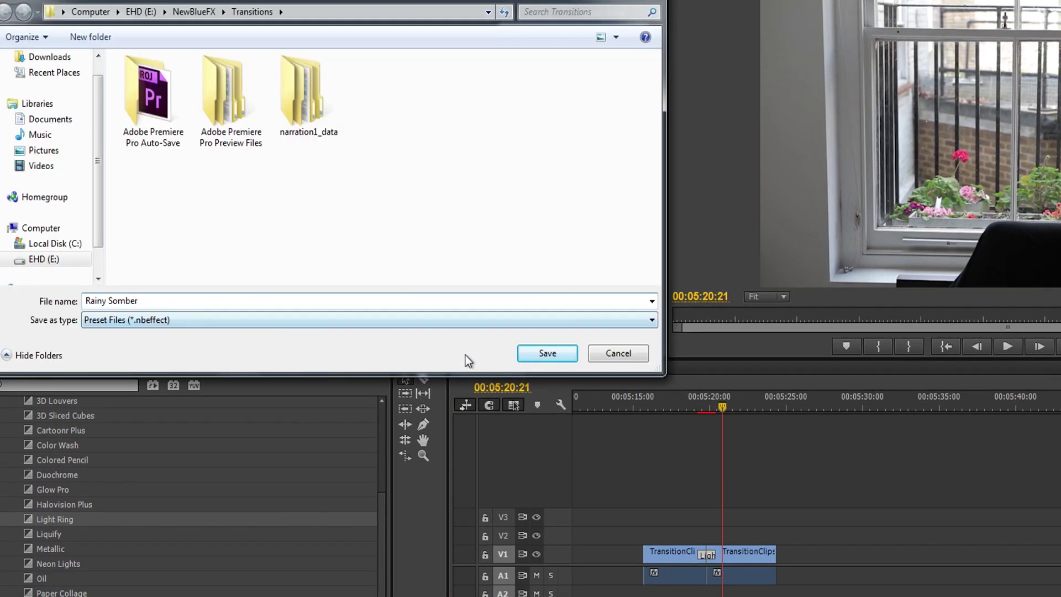
pyautogui.click(525, 354)
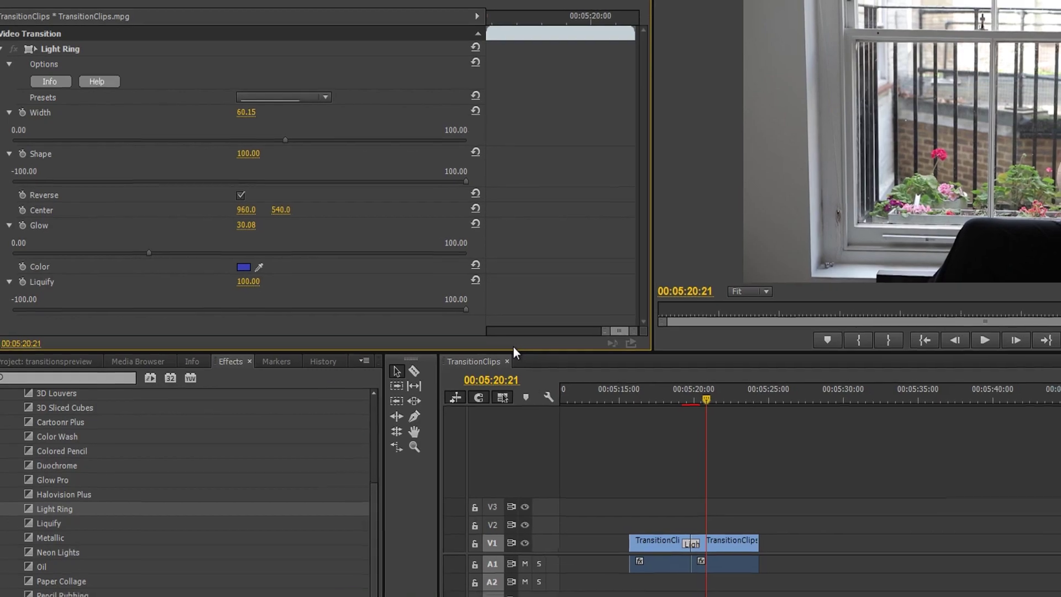